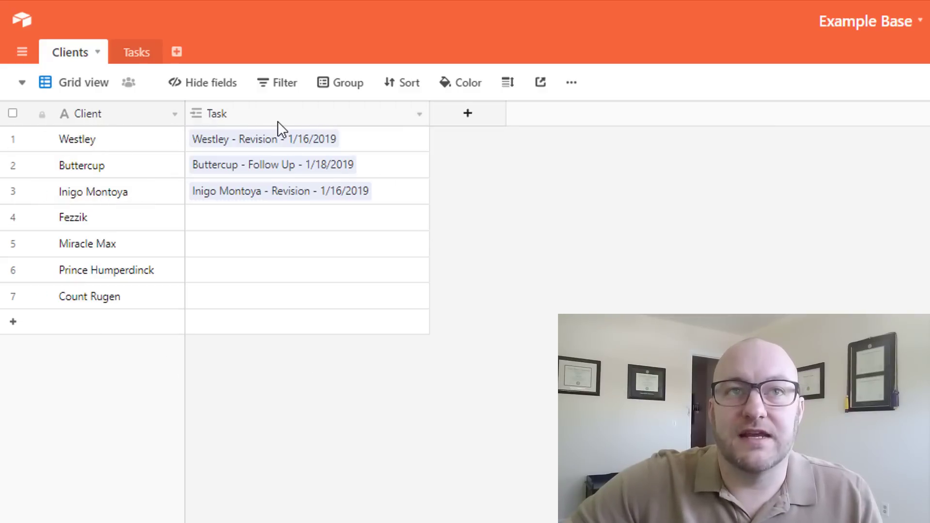
# Switch the Tasks table to its Grid view of three tasks.
pyautogui.click(143, 57)
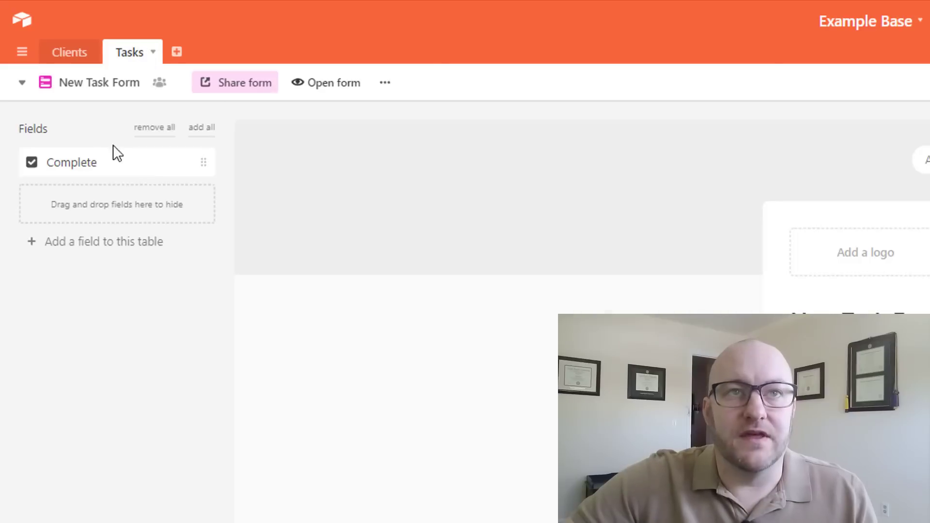
pyautogui.click(97, 83)
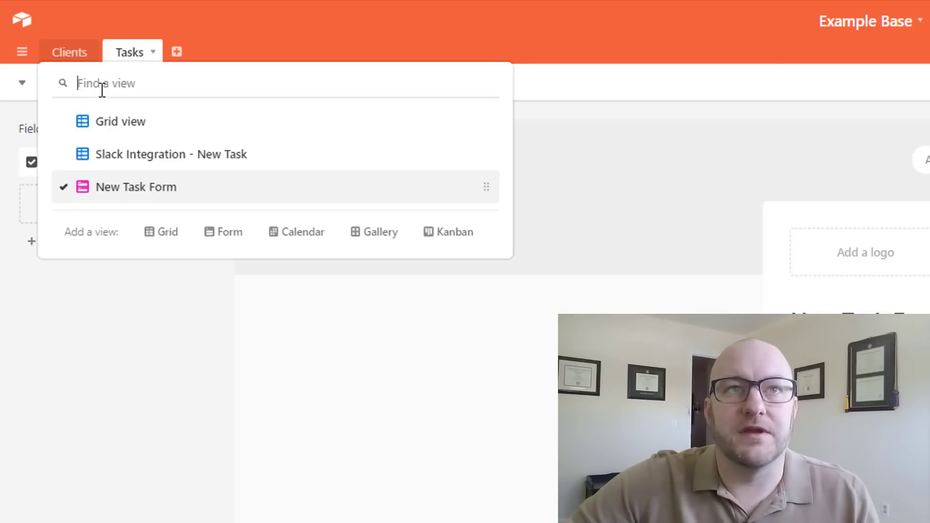
pyautogui.click(110, 122)
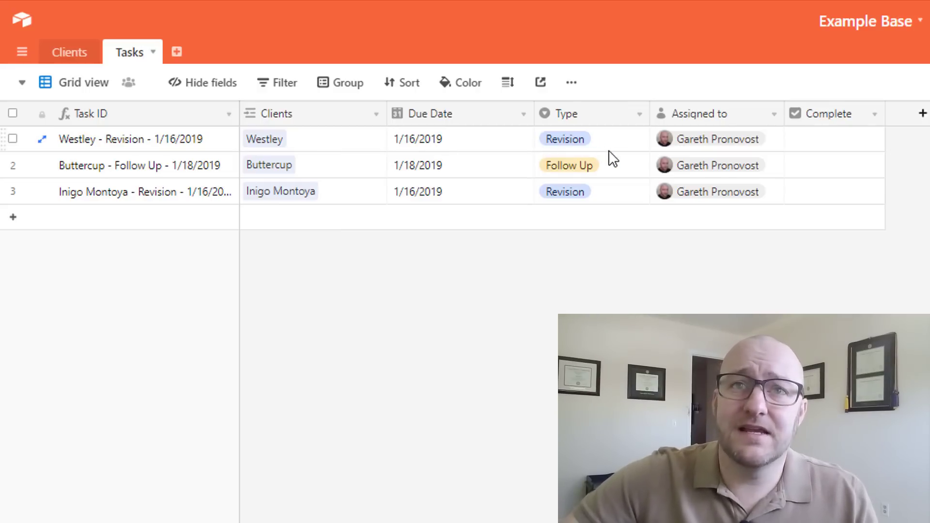
# Check the first task's Assigned to choices without changes, then narrow the Complete column slightly.
pyautogui.click(758, 146)
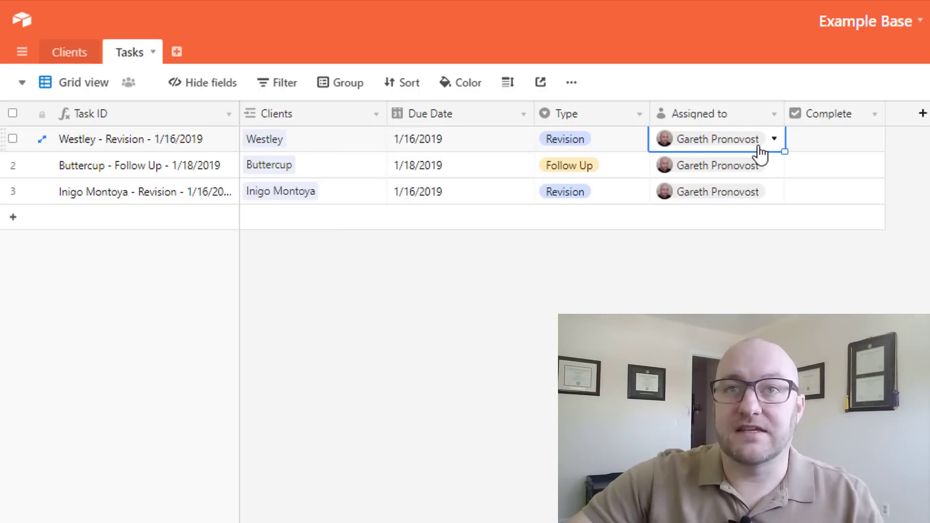
pyautogui.click(759, 148)
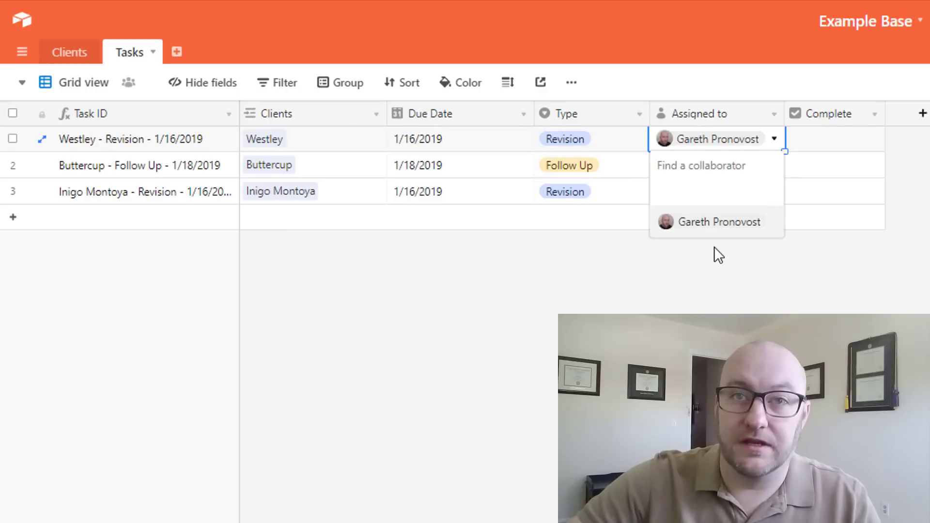
pyautogui.click(721, 291)
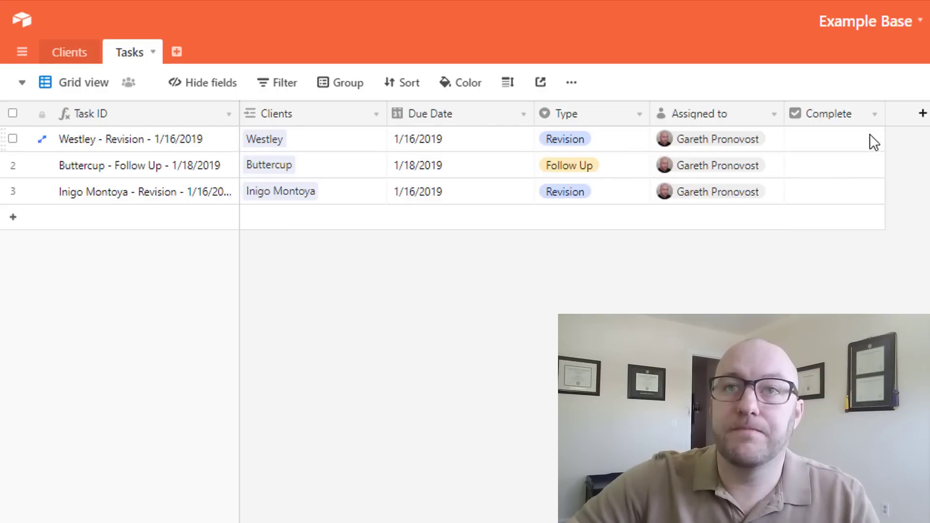
pyautogui.moveTo(884, 113); pyautogui.dragTo(876, 112)
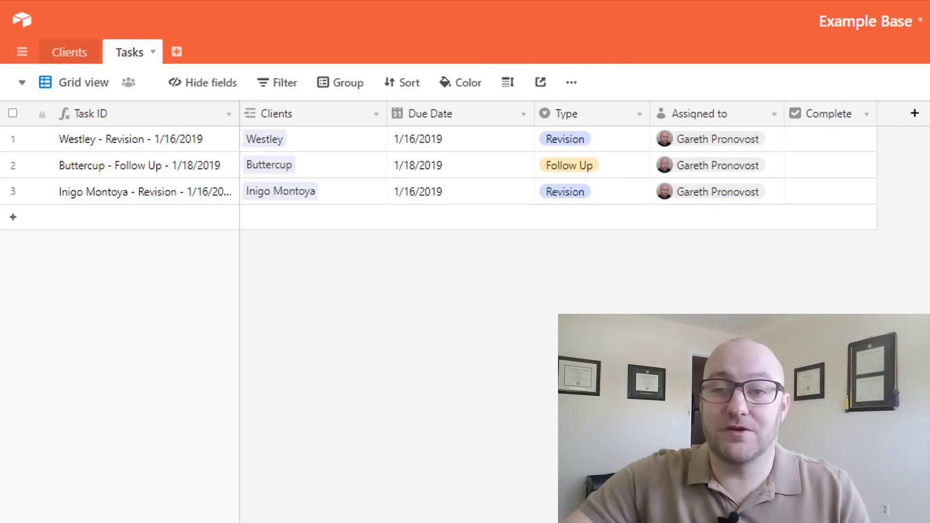
# Bring Slack forward on #example_channel, showing the Airtable integration message.
pyautogui.hotkey('alt', 'Tab')
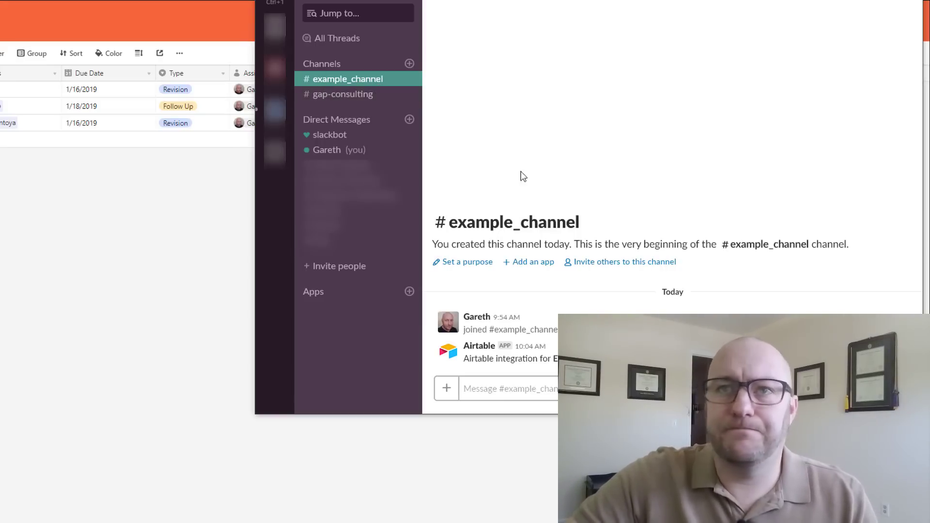
# From the Example Base name menu, open the base's Slack notifications page.
pyautogui.click(144, 238)
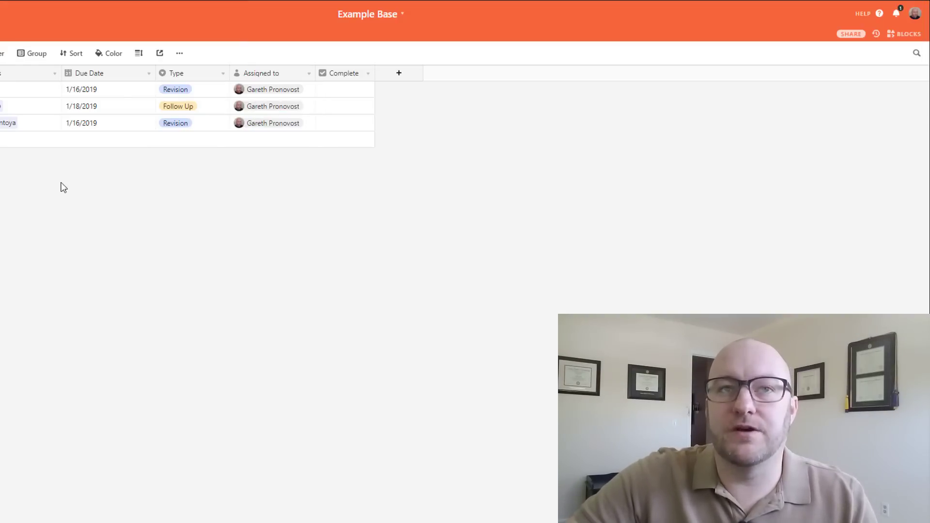
pyautogui.click(402, 20)
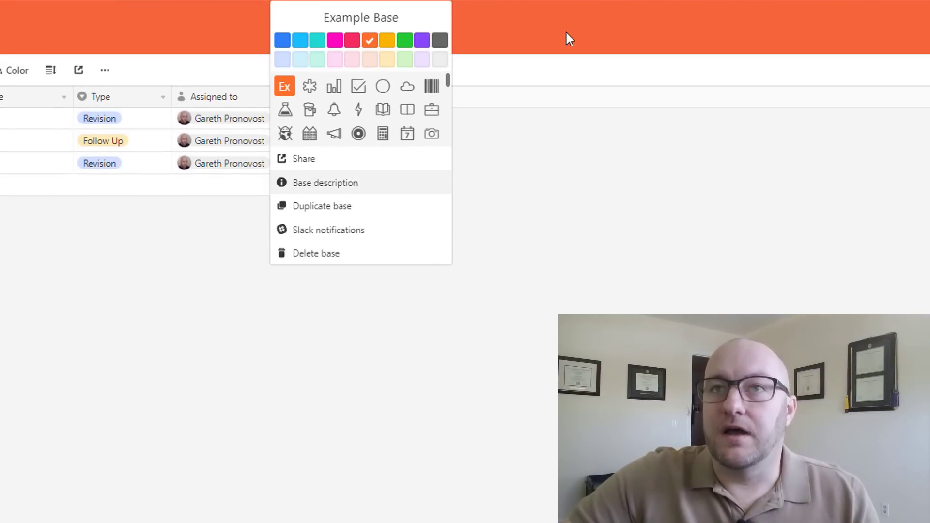
pyautogui.click(435, 28)
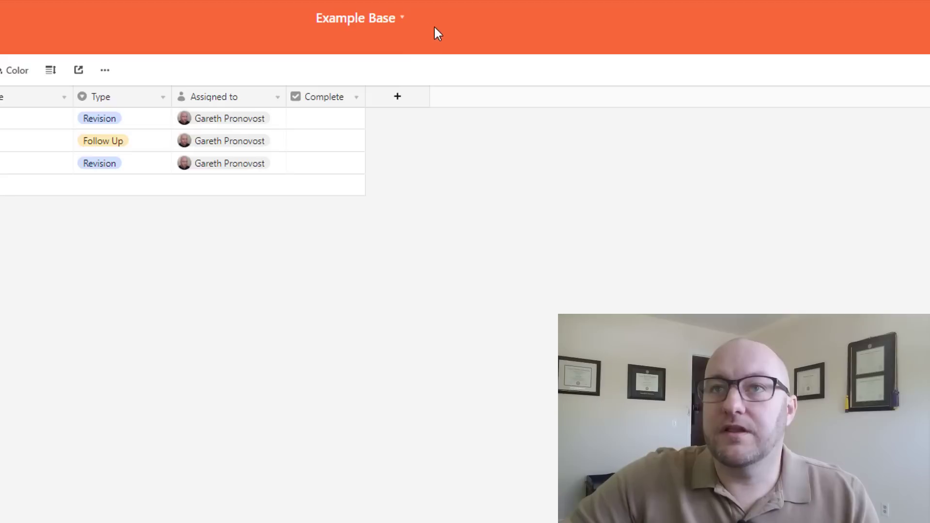
pyautogui.click(402, 24)
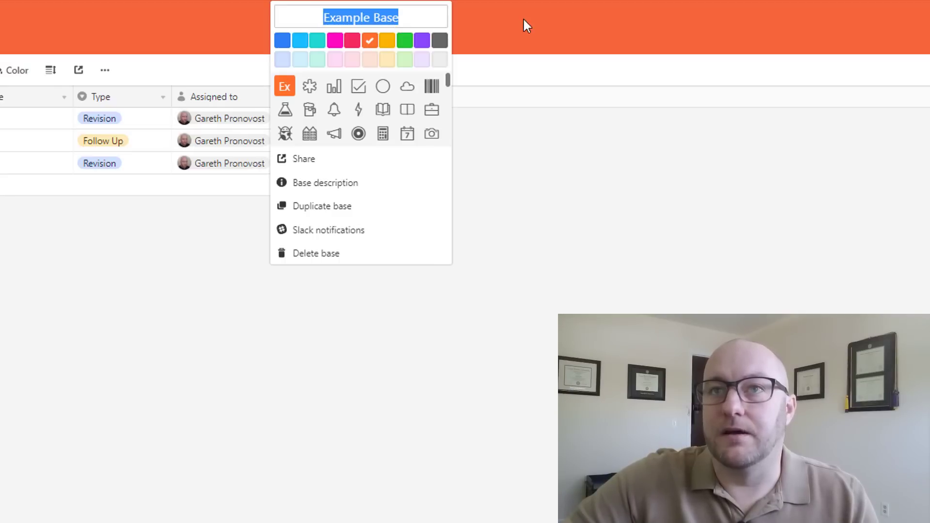
pyautogui.click(320, 231)
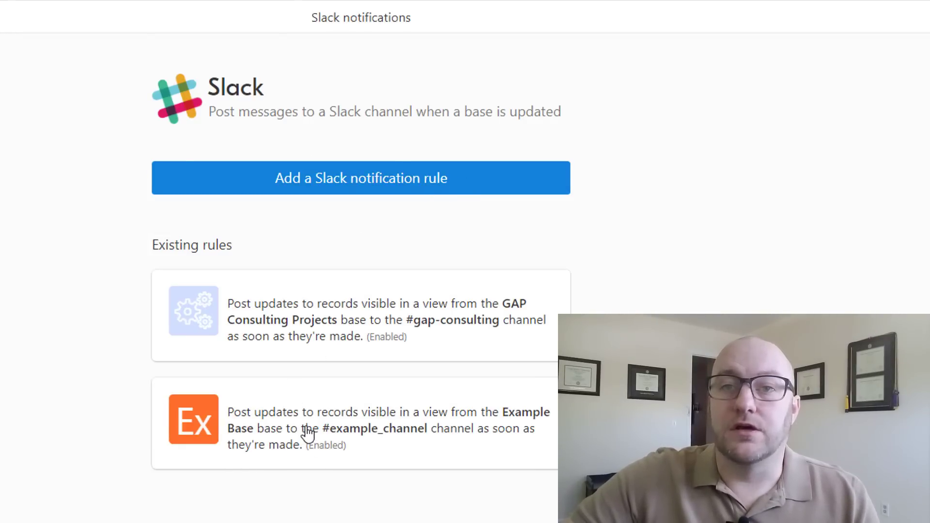
# Remove the old Example Base rule and start a new Slack rule with Example Base as source.
pyautogui.click(326, 415)
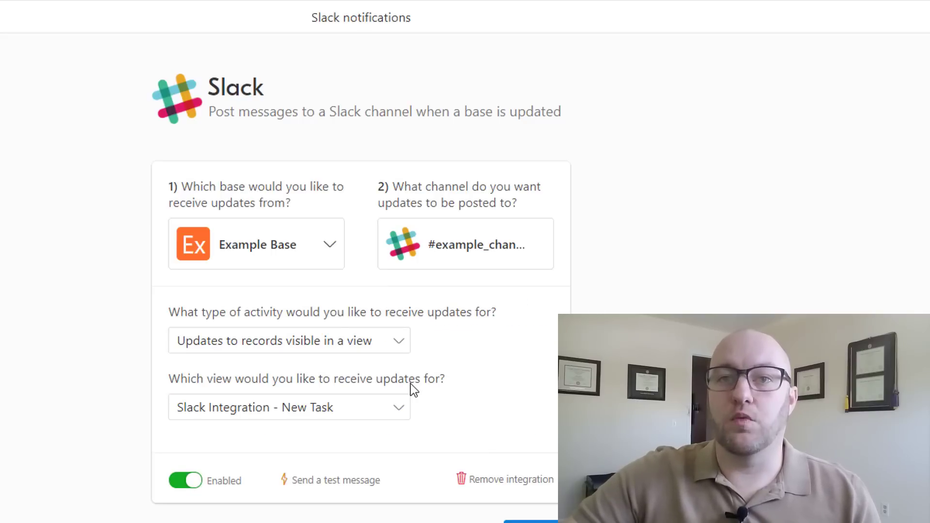
pyautogui.click(472, 479)
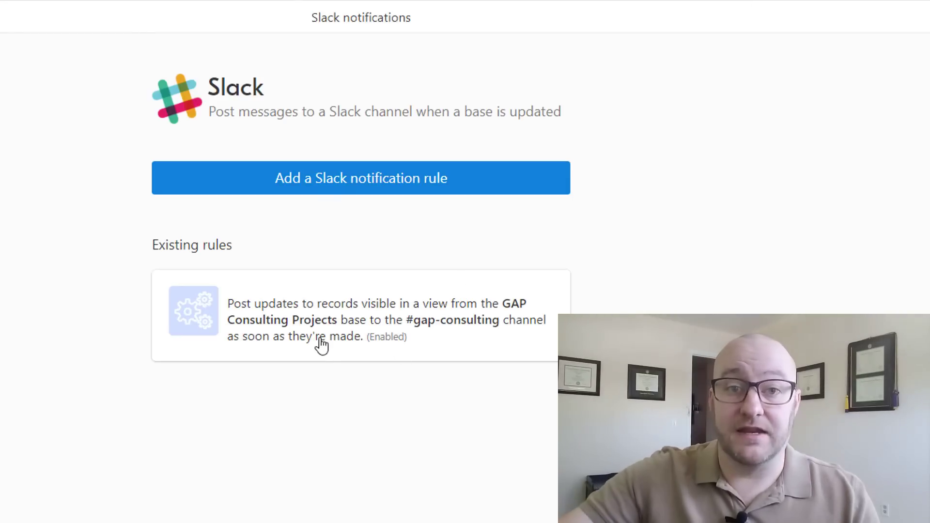
pyautogui.click(319, 188)
pyautogui.click(320, 259)
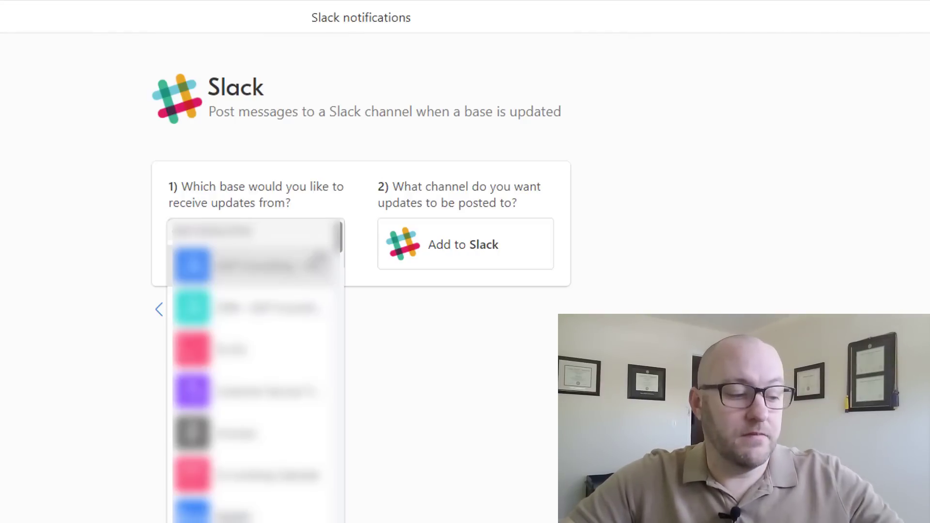
pyautogui.scroll(-10, 277, 280)
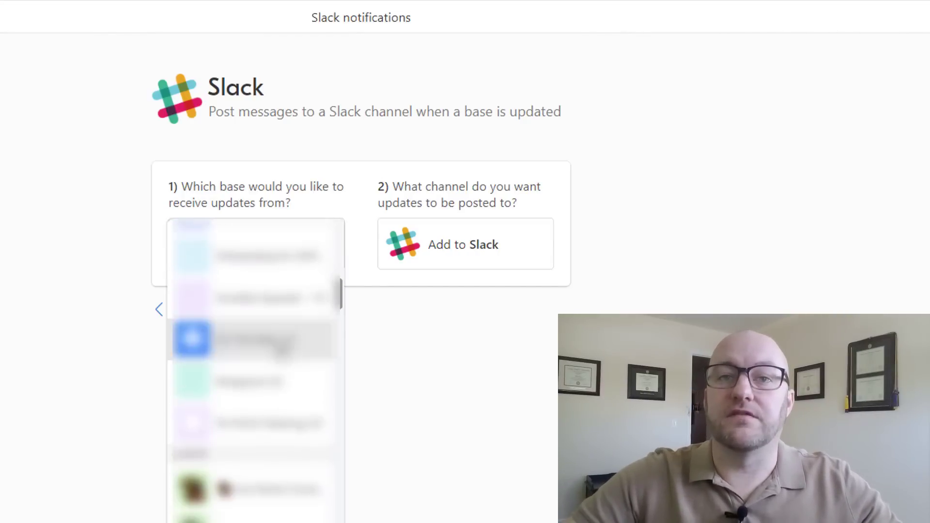
pyautogui.scroll(10, 288, 341)
pyautogui.click(266, 310)
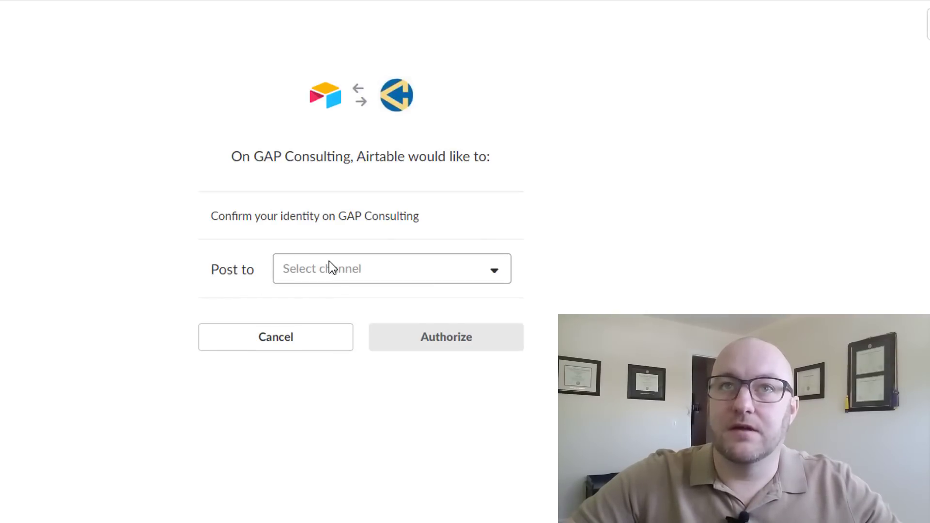
# Choose #example_channel as the channel Airtable will post to.
pyautogui.click(338, 279)
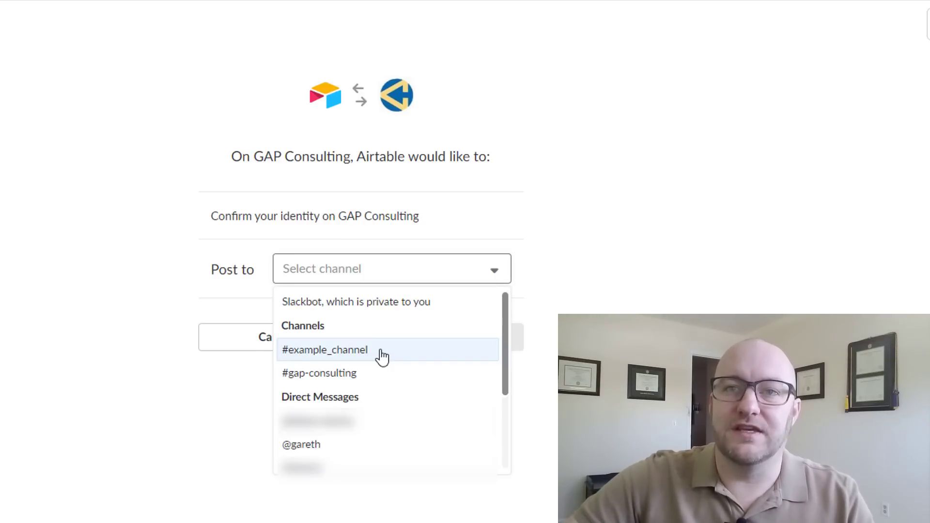
pyautogui.click(351, 356)
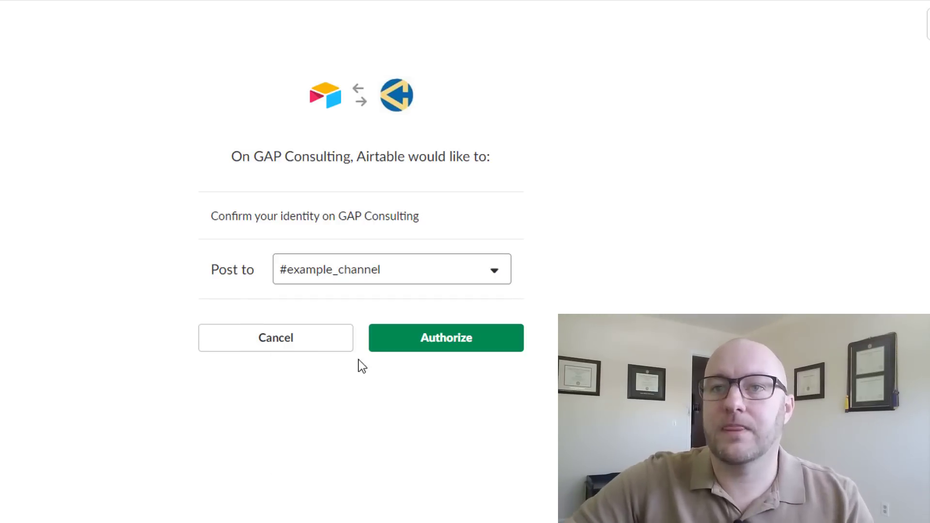
# Authorize Airtable, watch records visible in 'Slack Integration - New Task', and send a test message.
pyautogui.click(443, 347)
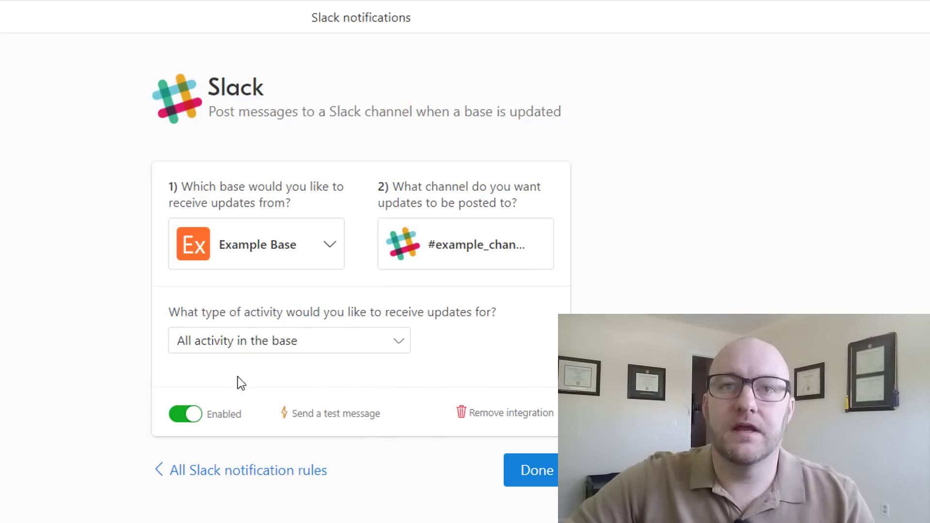
pyautogui.click(257, 352)
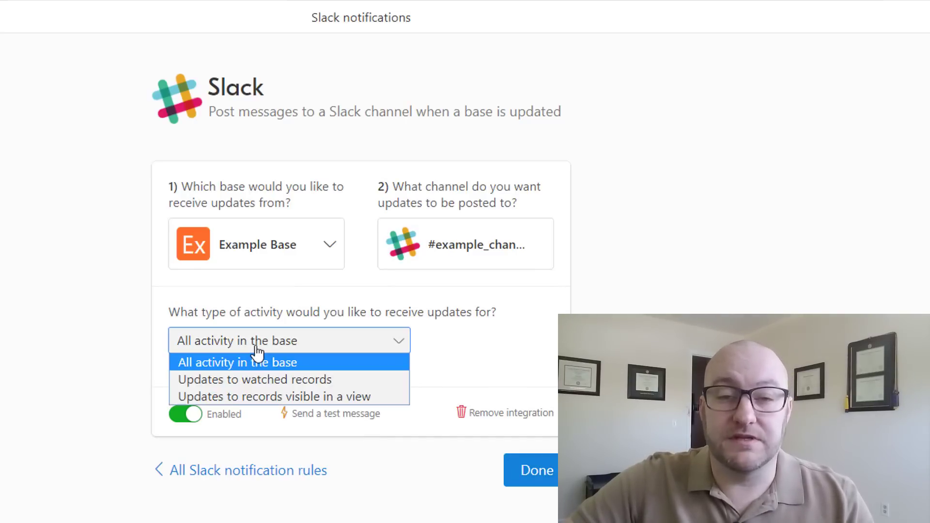
pyautogui.click(249, 400)
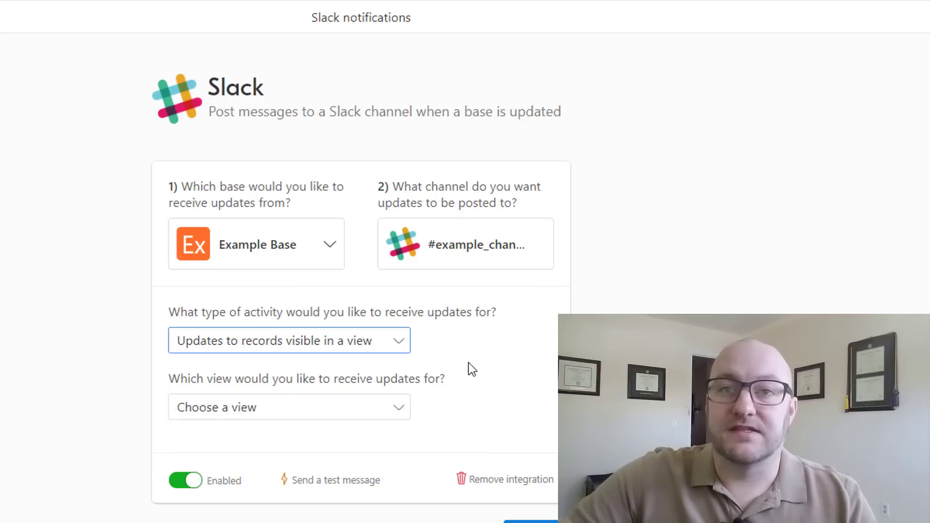
pyautogui.click(290, 410)
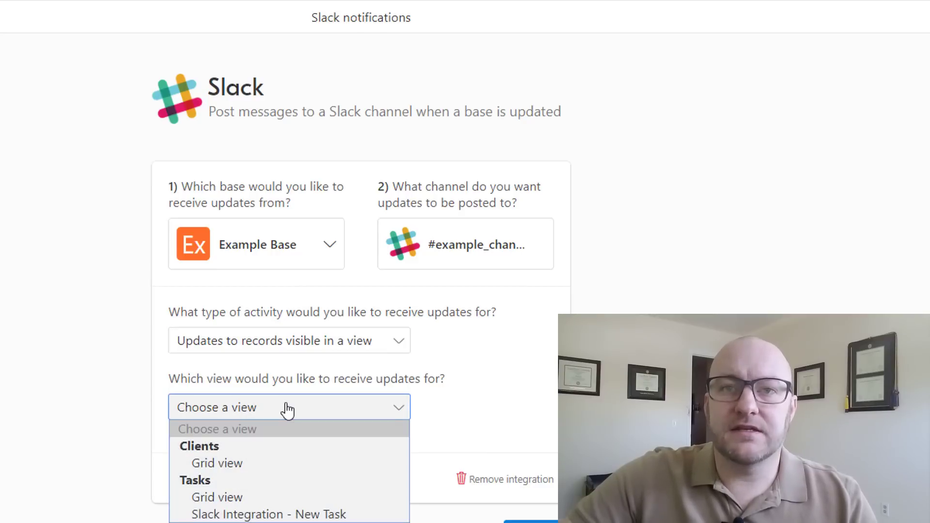
pyautogui.click(234, 514)
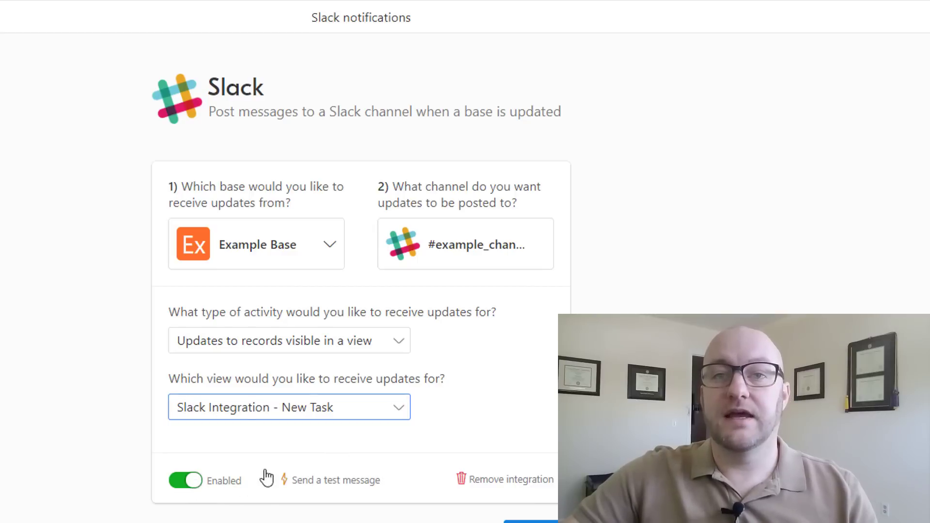
pyautogui.click(309, 481)
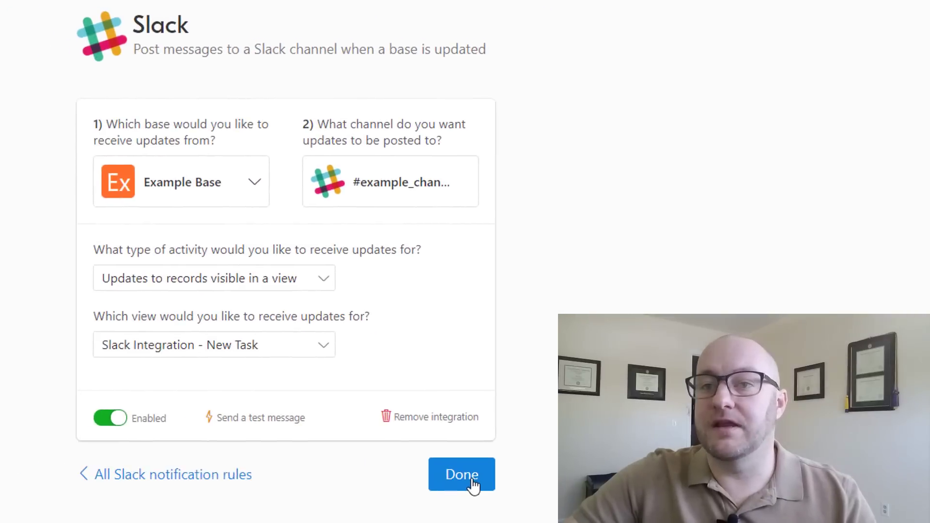
# Save the finished Example Base rule and bring up the Tasks table's view list.
pyautogui.click(475, 484)
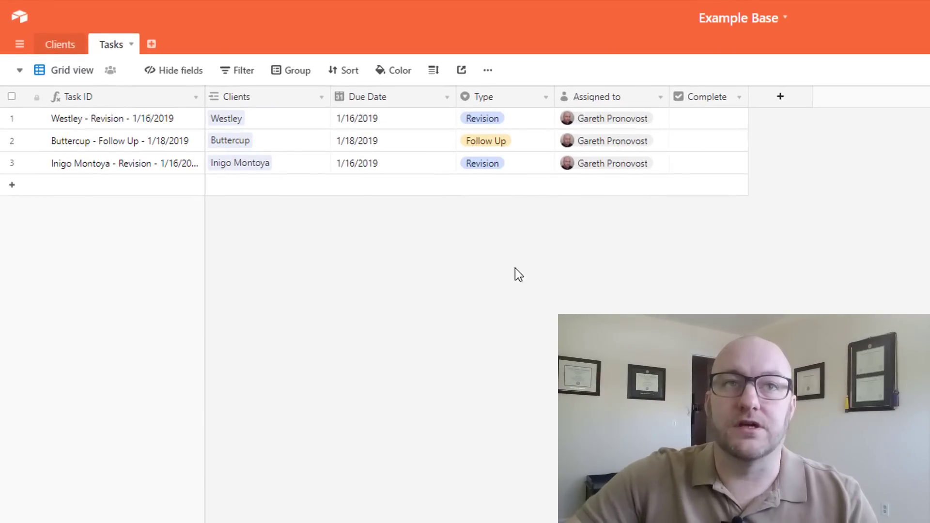
pyautogui.click(73, 71)
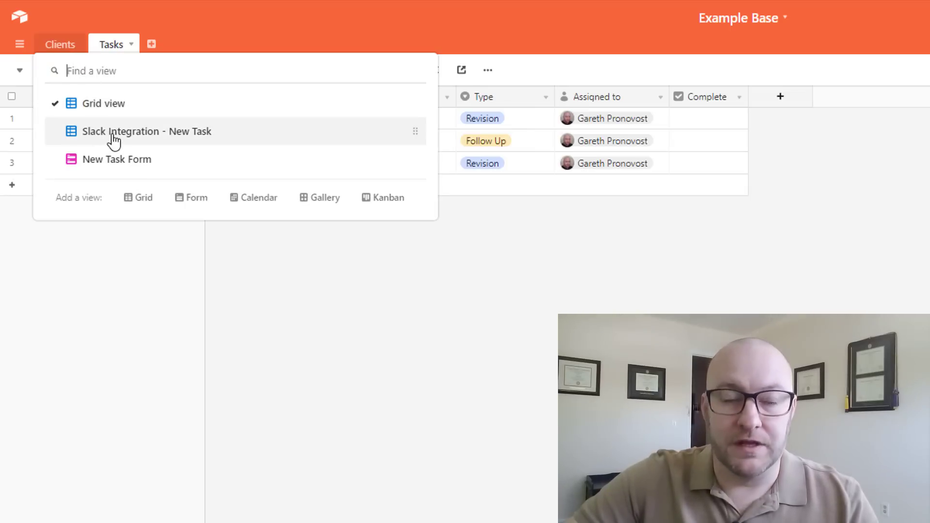
# Switch to the Slack Integration - New Task view and review its five not-empty filters.
pyautogui.press('Escape')
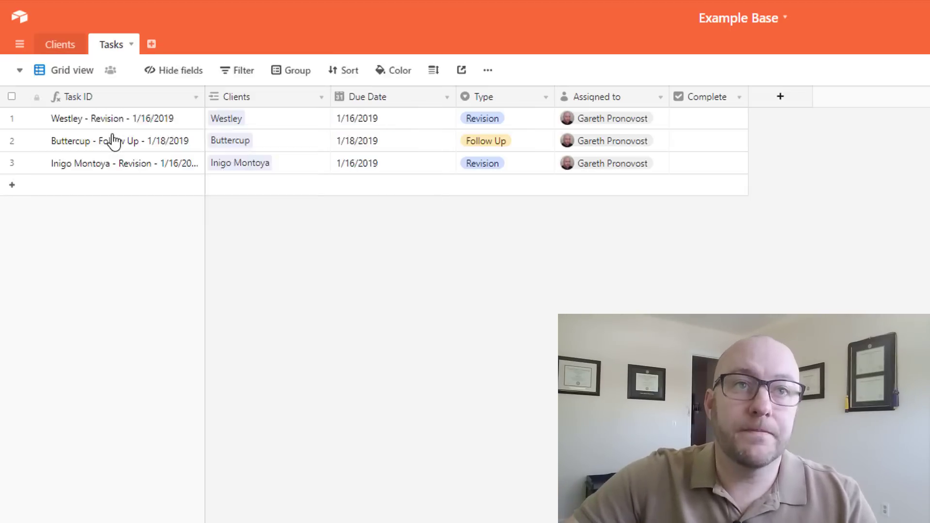
pyautogui.click(332, 72)
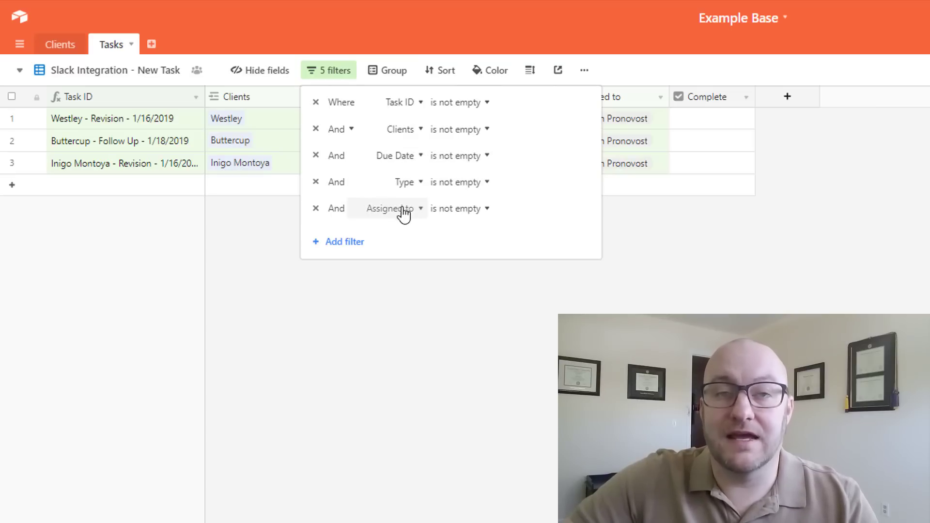
pyautogui.click(523, 330)
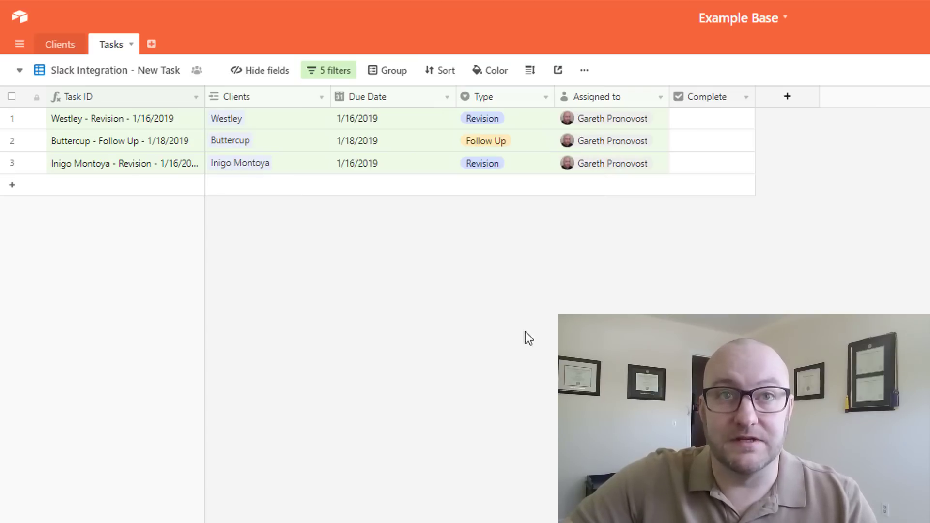
pyautogui.click(295, 123)
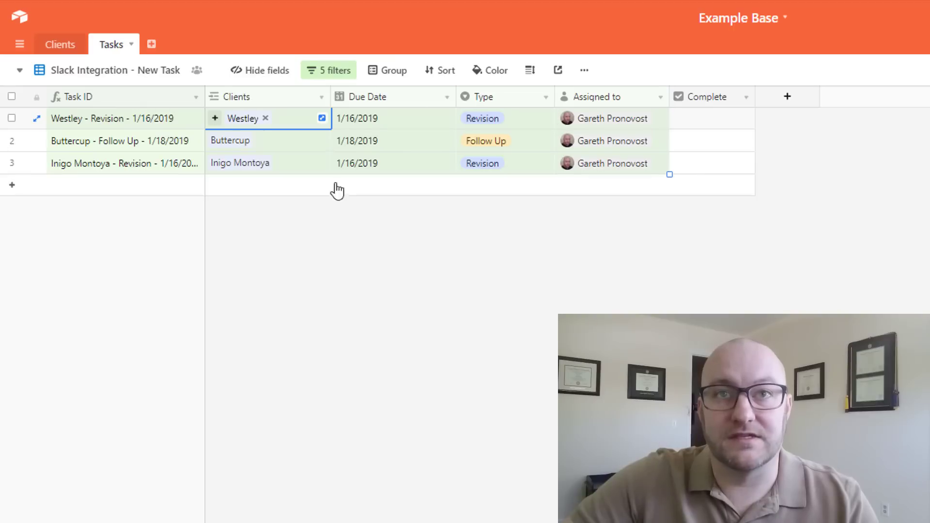
pyautogui.click(435, 321)
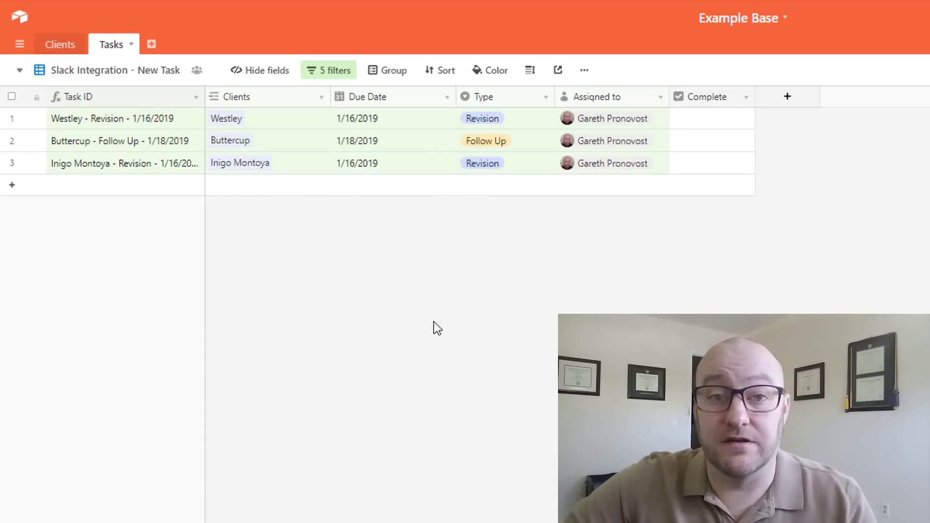
# Switch to New Task Form and scroll through its Clients, Due Date, Type and Assigned to fields.
pyautogui.click(83, 78)
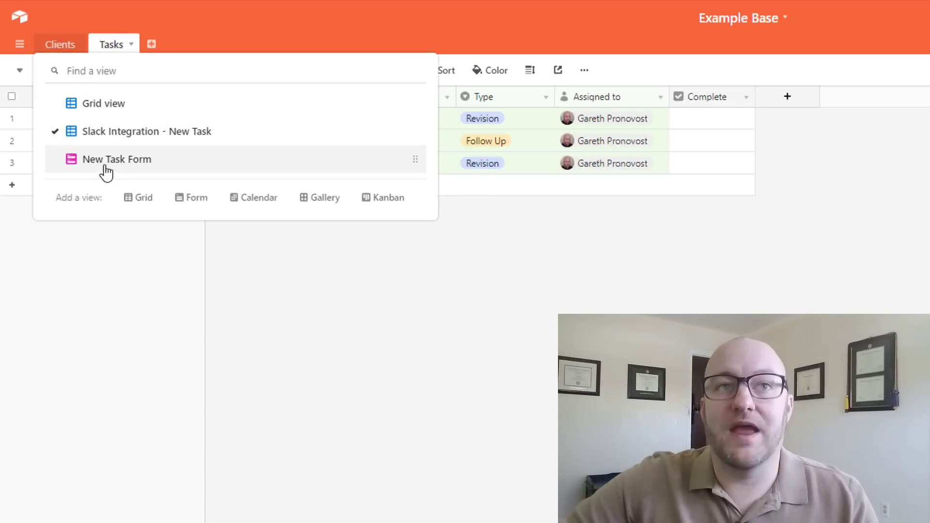
pyautogui.click(108, 172)
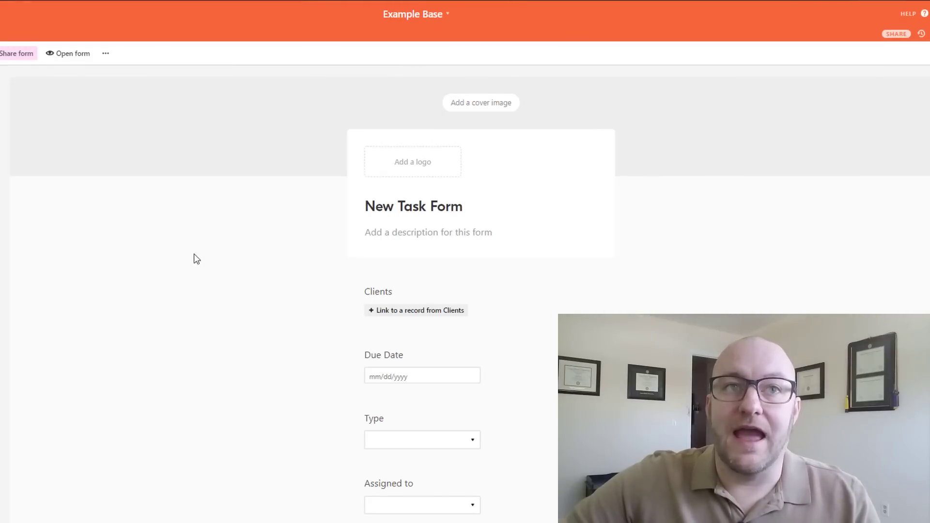
pyautogui.scroll(-3, 423, 253)
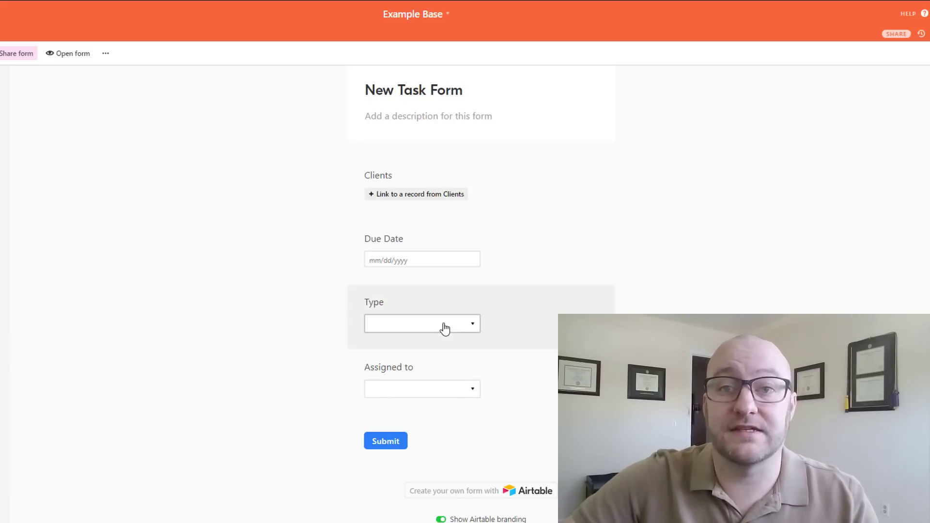
pyautogui.scroll(-2, 323, 296)
pyautogui.scroll(5, 125, 151)
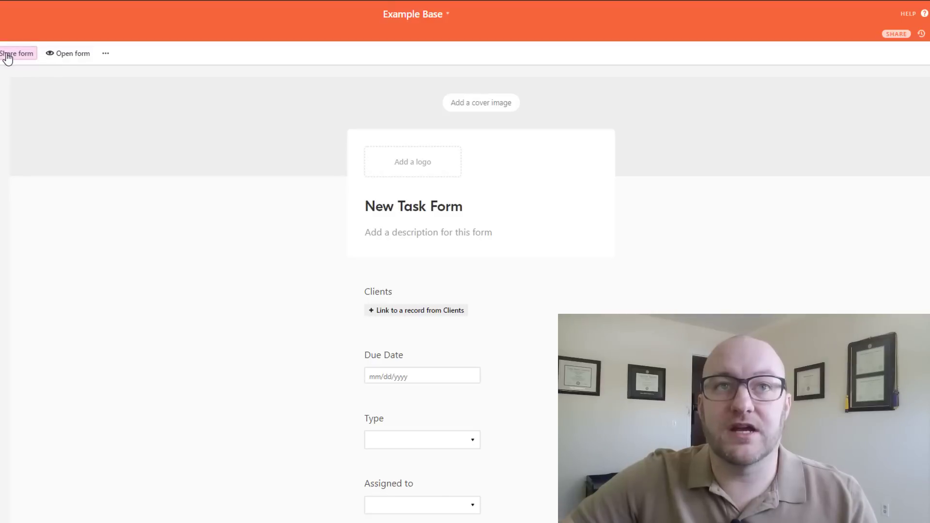
# Open the New Task Form's share link as a public fillable page, briefly checking Slack notifications.
pyautogui.click(7, 57)
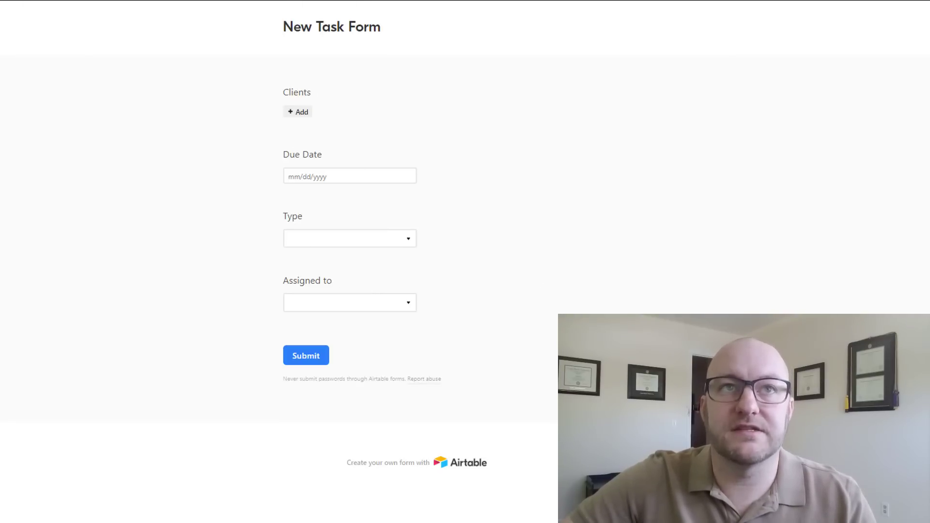
pyautogui.hotkey('ctrl', 'w')
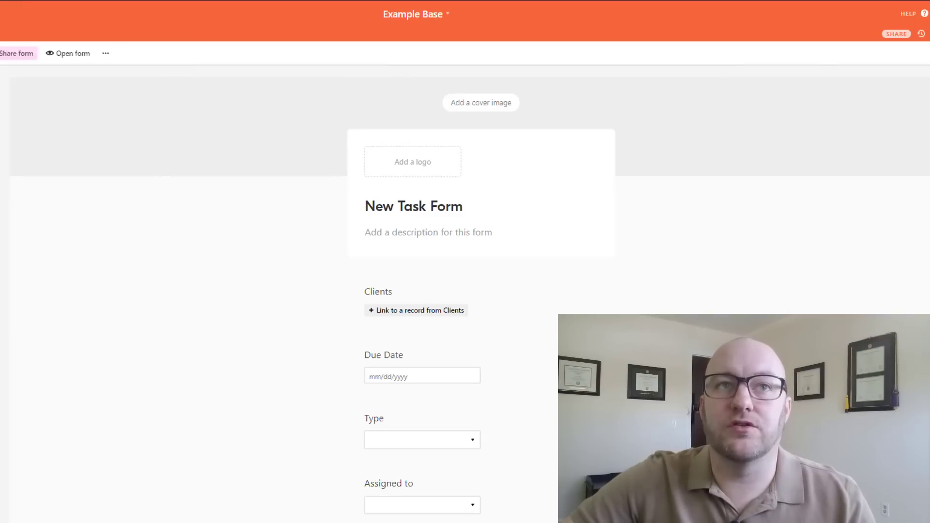
pyautogui.hotkey('ctrl', 'w')
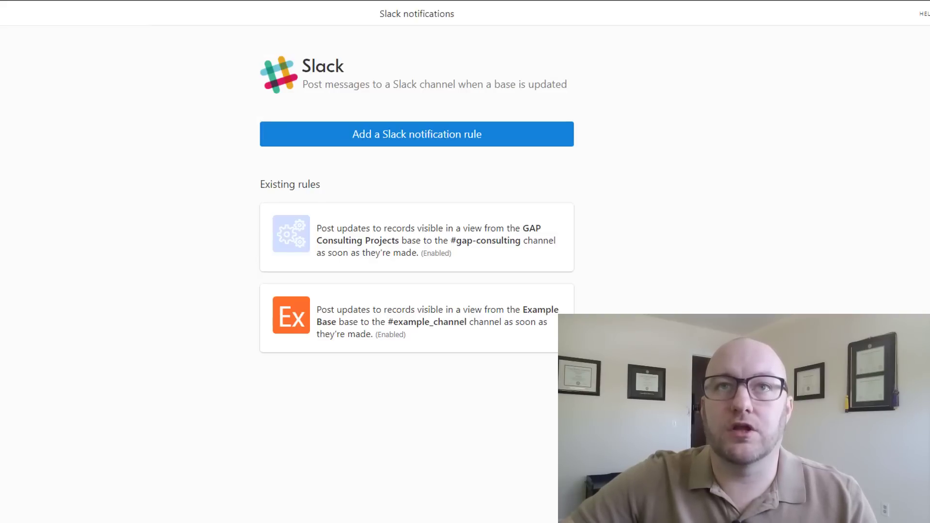
pyautogui.hotkey('ctrl', 'w')
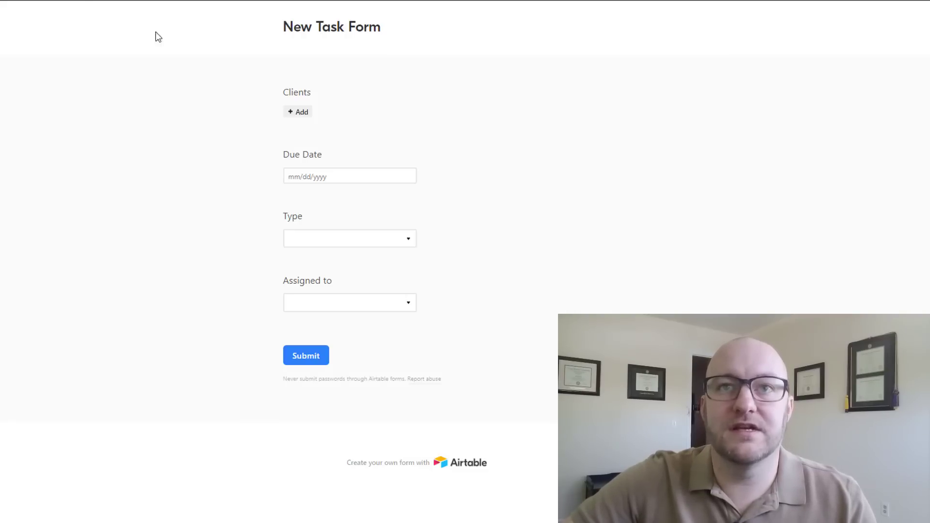
pyautogui.hotkey('ctrl', 'w')
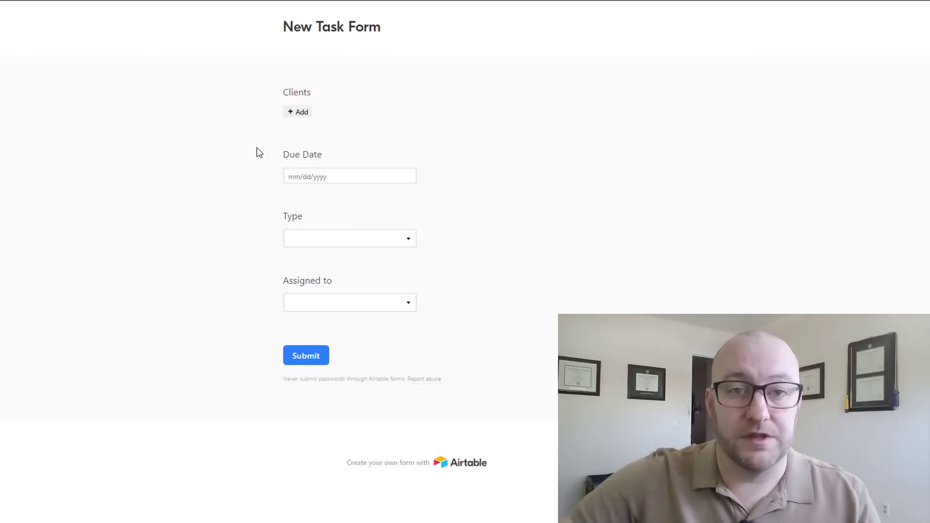
# Link a client record and set the due date to 1/17/2019 in the New Task Form.
pyautogui.click(299, 114)
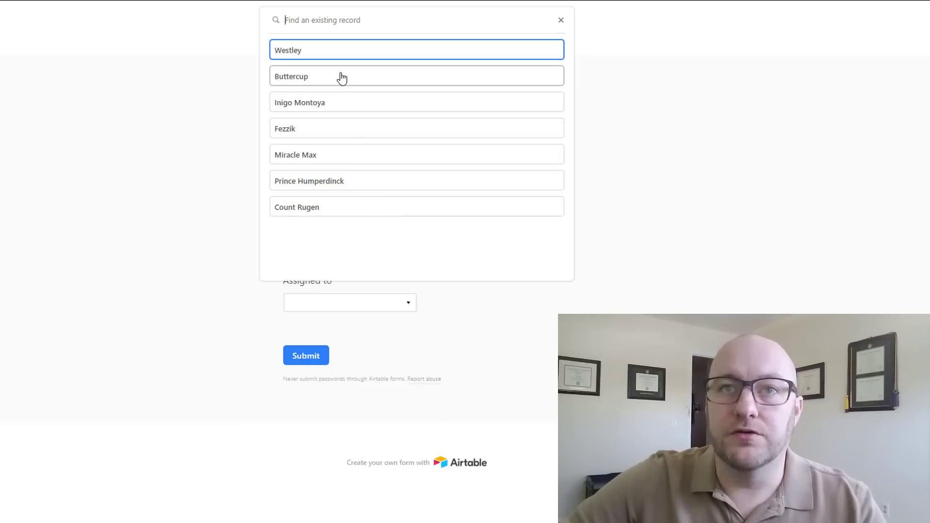
pyautogui.click(341, 107)
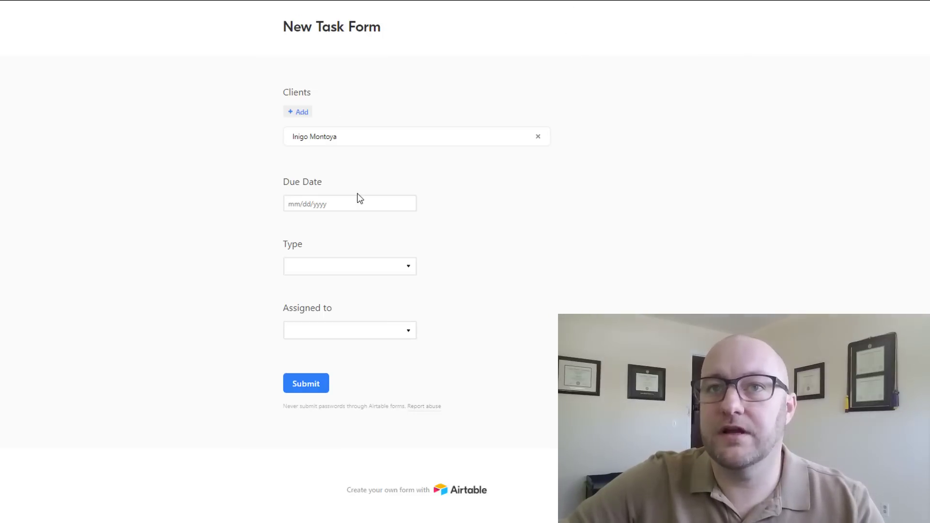
pyautogui.click(355, 203)
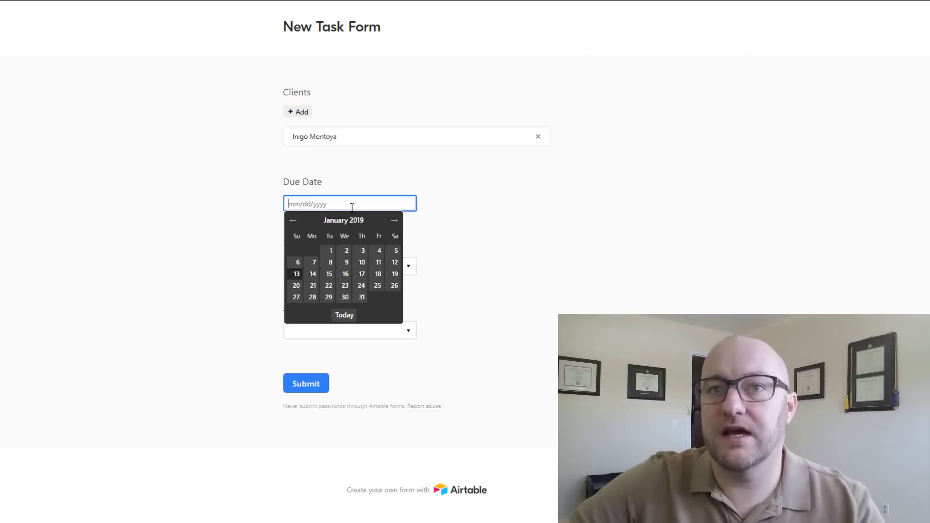
pyautogui.click(361, 274)
# Set the task type to Zoom Chat, assign the collaborator, and submit the form.
pyautogui.click(349, 269)
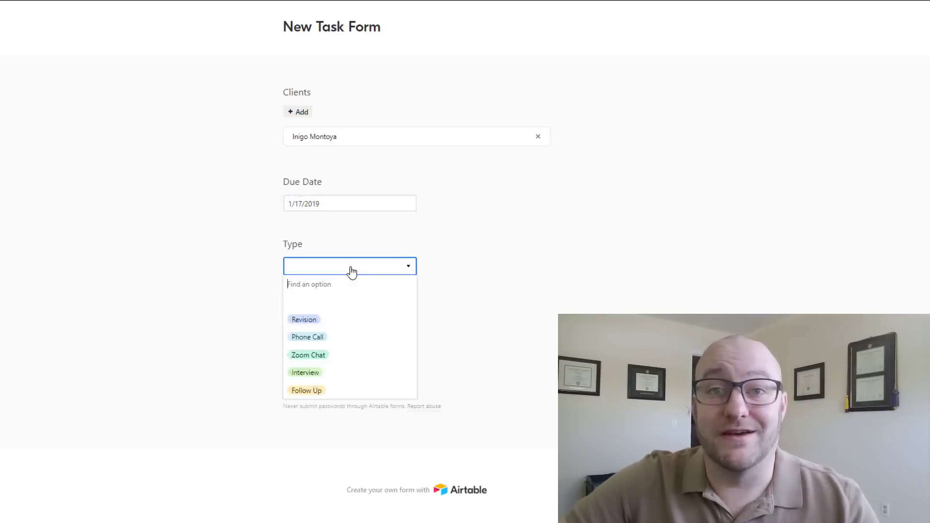
pyautogui.click(316, 358)
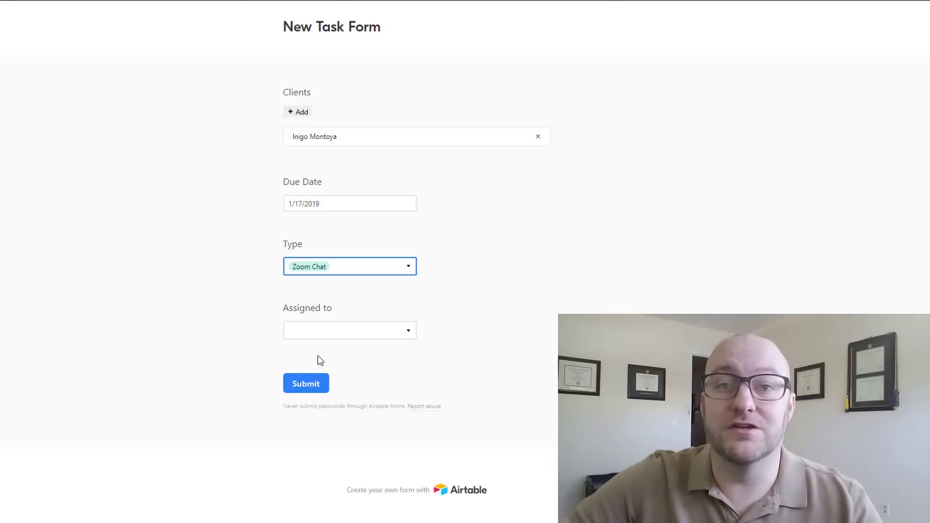
pyautogui.click(322, 331)
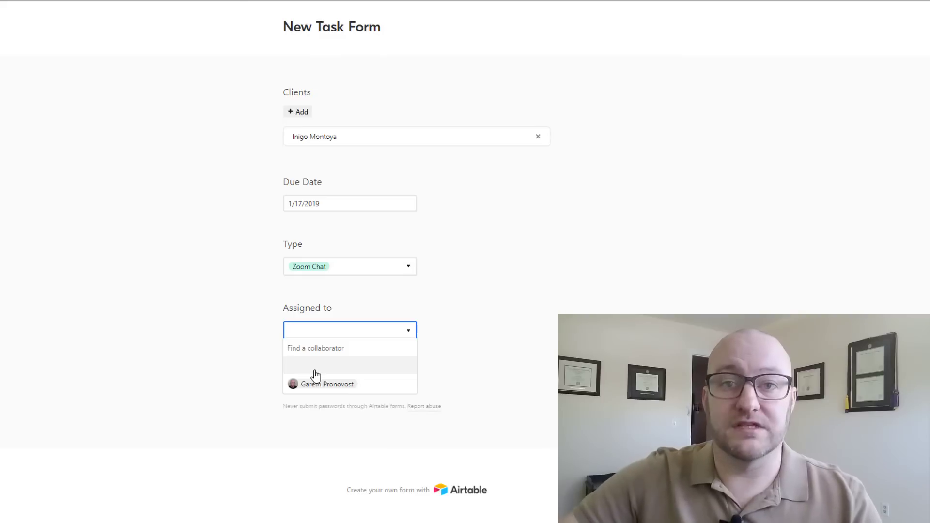
pyautogui.click(316, 385)
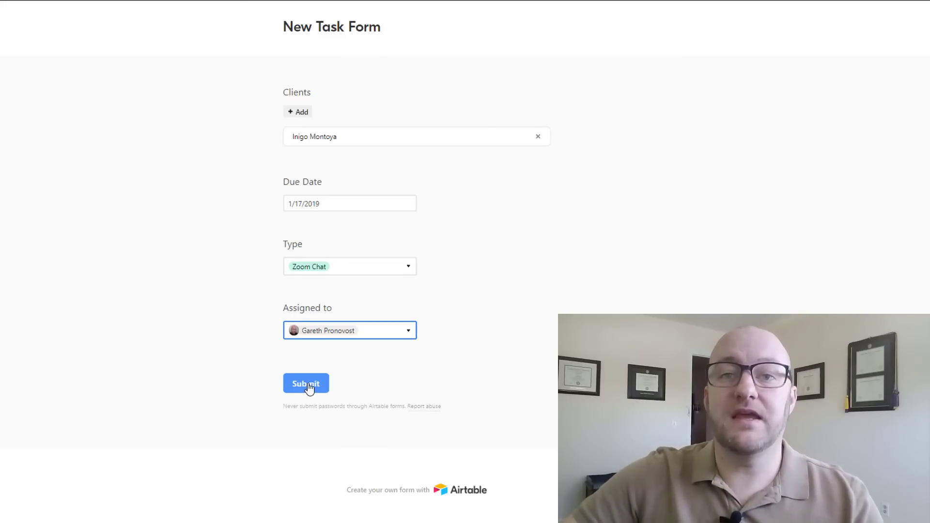
pyautogui.click(307, 387)
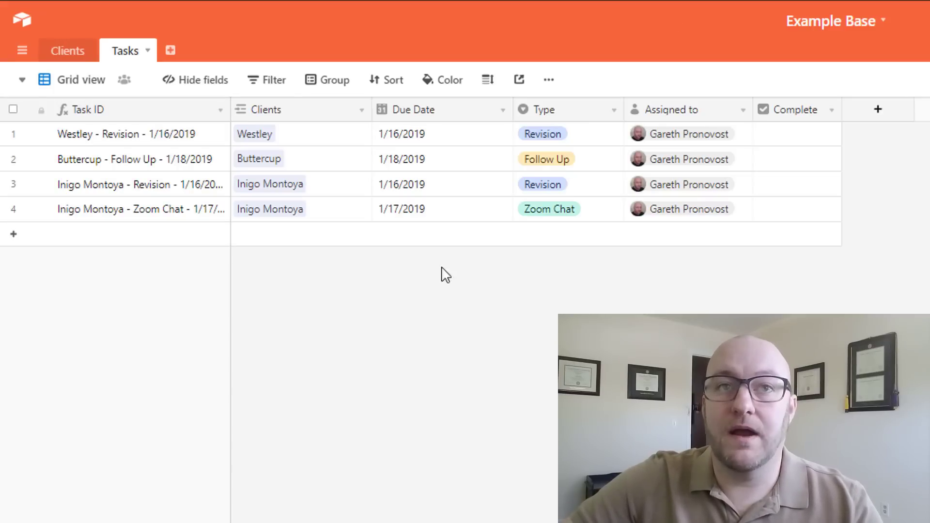
# Widen the Task ID column so the new 'Zoom Chat - 1/17/2019' ID shows fully, then select it.
pyautogui.moveTo(229, 112); pyautogui.dragTo(304, 112)
pyautogui.click(214, 211)
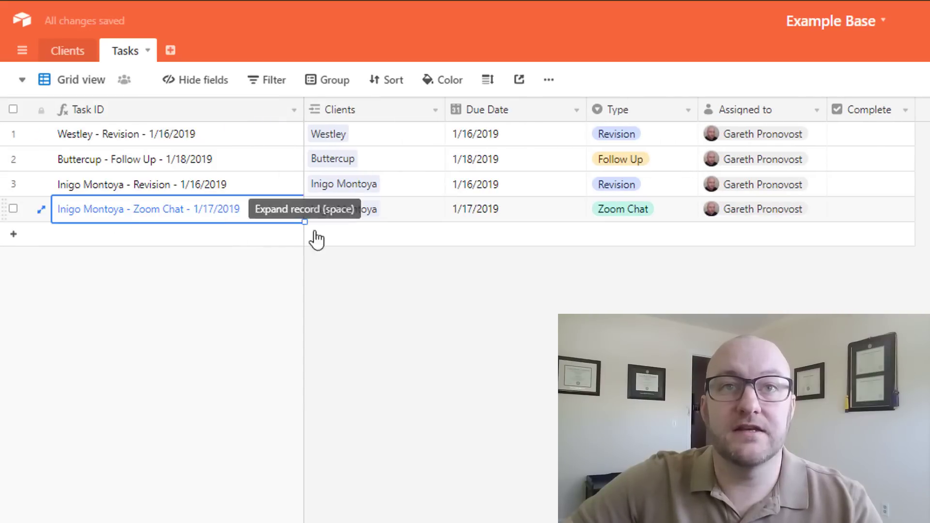
pyautogui.click(90, 87)
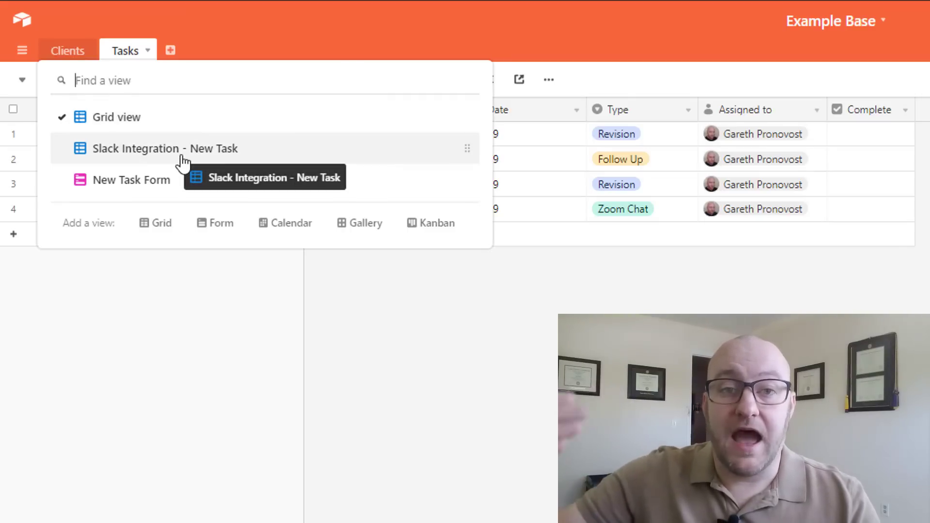
pyautogui.click(134, 155)
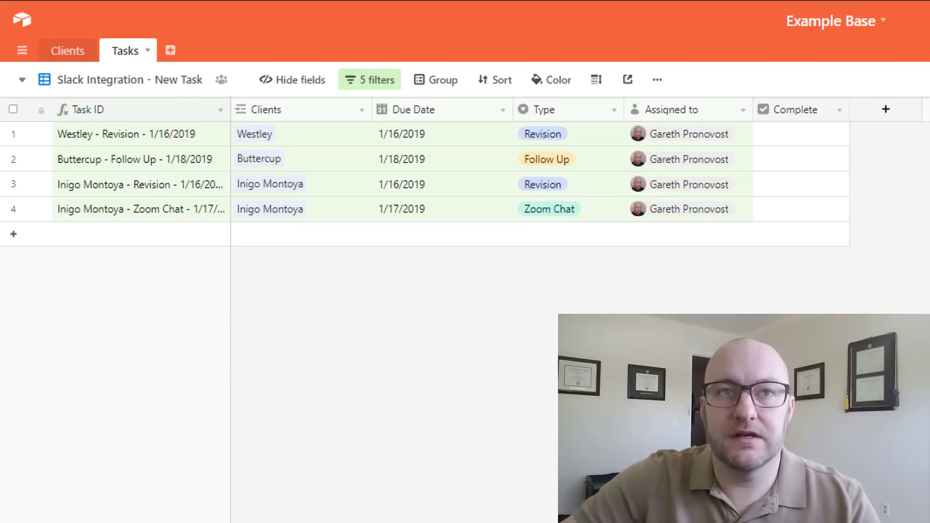
pyautogui.click(337, 219)
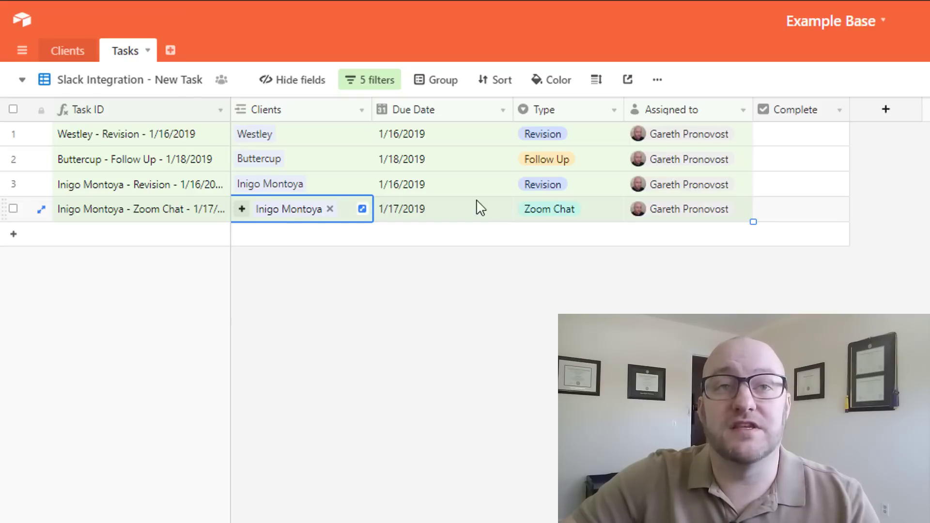
pyautogui.press('Escape')
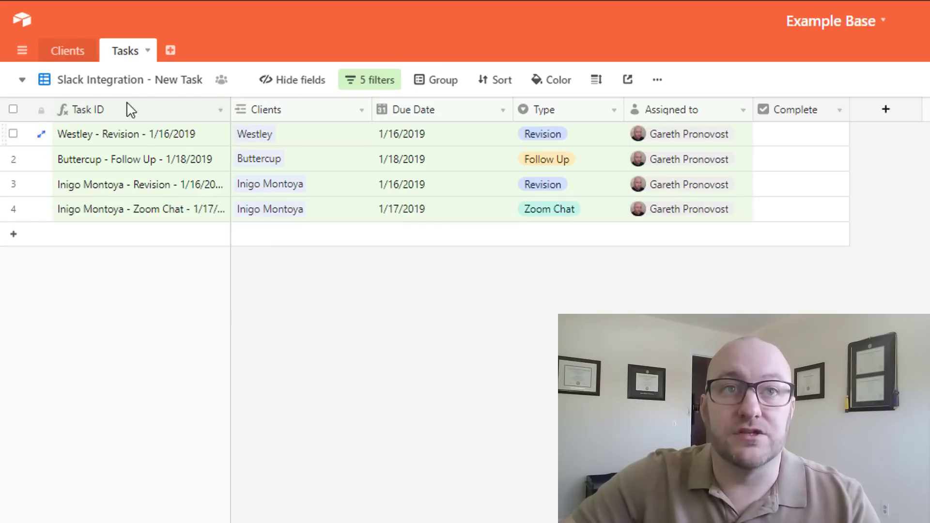
pyautogui.click(118, 82)
pyautogui.click(125, 128)
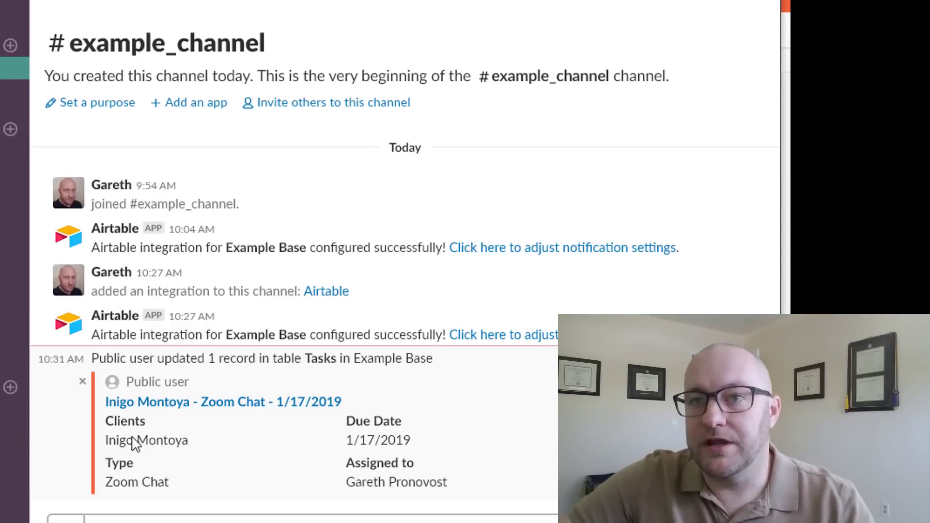
# Highlight the Zoom Chat task's client, due date, type and assignee in the Slack post, then clear it.
pyautogui.moveTo(108, 433); pyautogui.dragTo(458, 495)
pyautogui.click(429, 451)
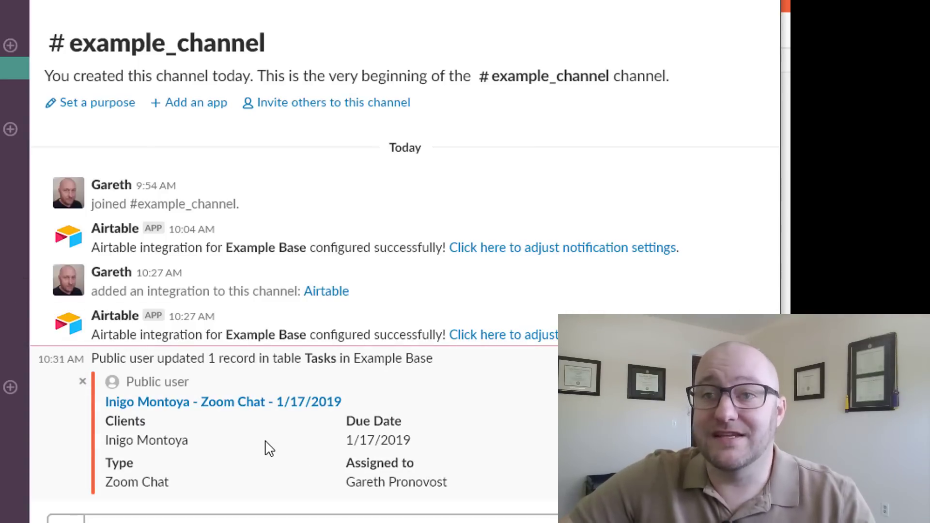